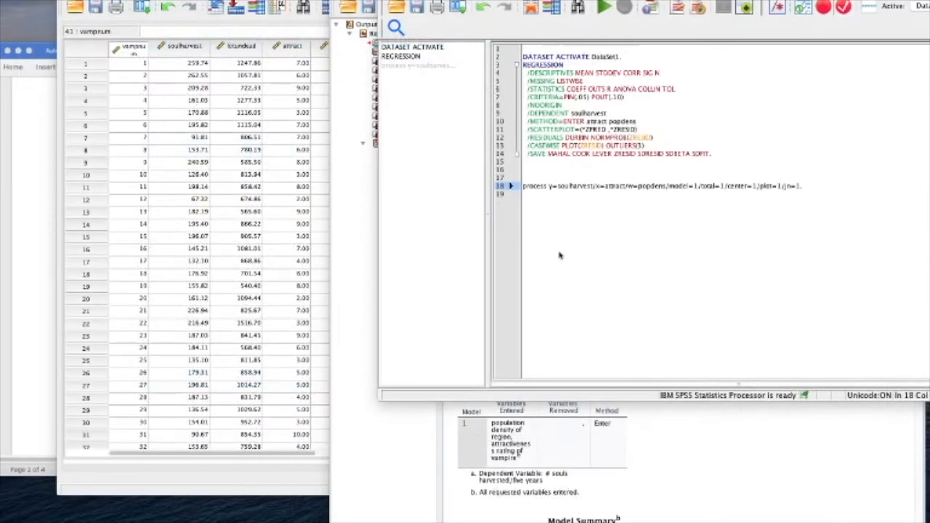
Enlarge the syntax window and check the outcome, predictor and moderator variables assigned in the process command
{"action": "left_click_drag", "start_coordinate": [379, 399], "coordinate": [254, 498]}
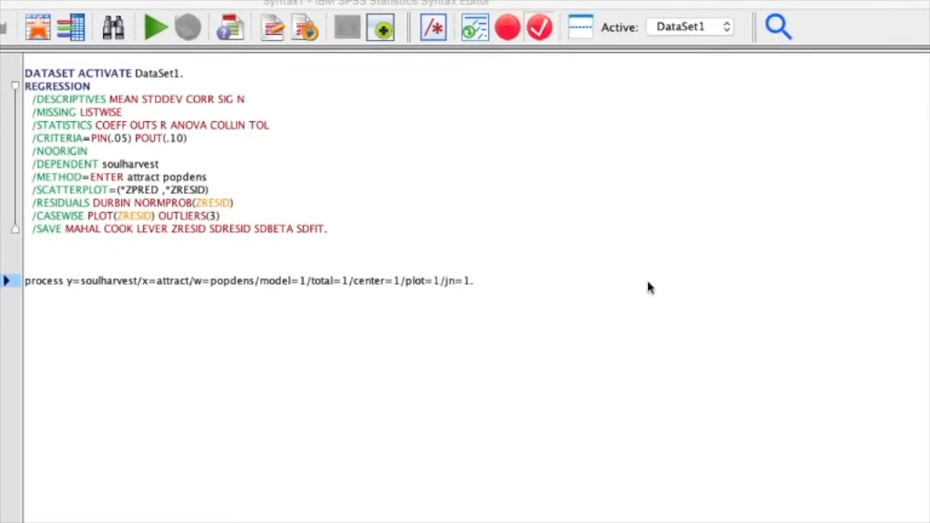
{"action": "left_click", "coordinate": [83, 289]}
{"action": "left_click", "coordinate": [82, 285]}
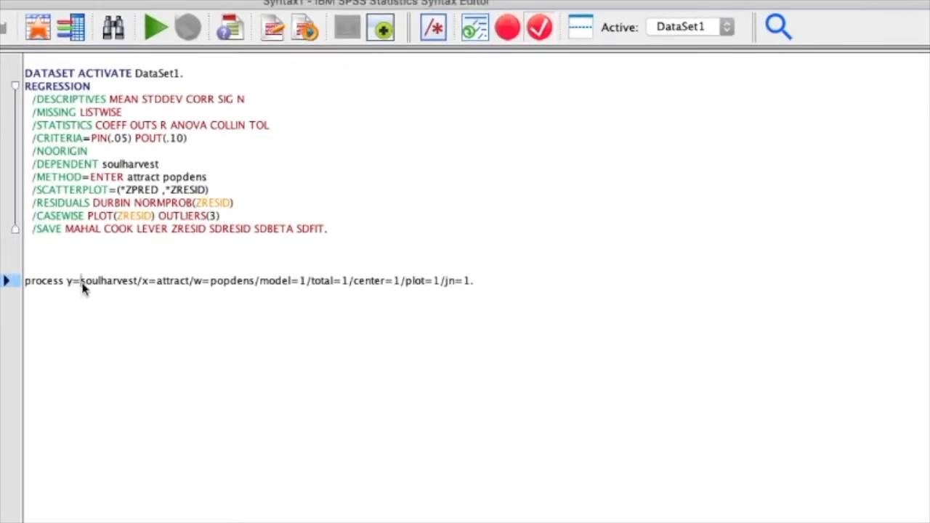
{"action": "left_click_drag", "start_coordinate": [82, 285], "coordinate": [137, 288]}
{"action": "left_click_drag", "start_coordinate": [156, 280], "coordinate": [254, 281]}
{"action": "left_click", "coordinate": [211, 281]}
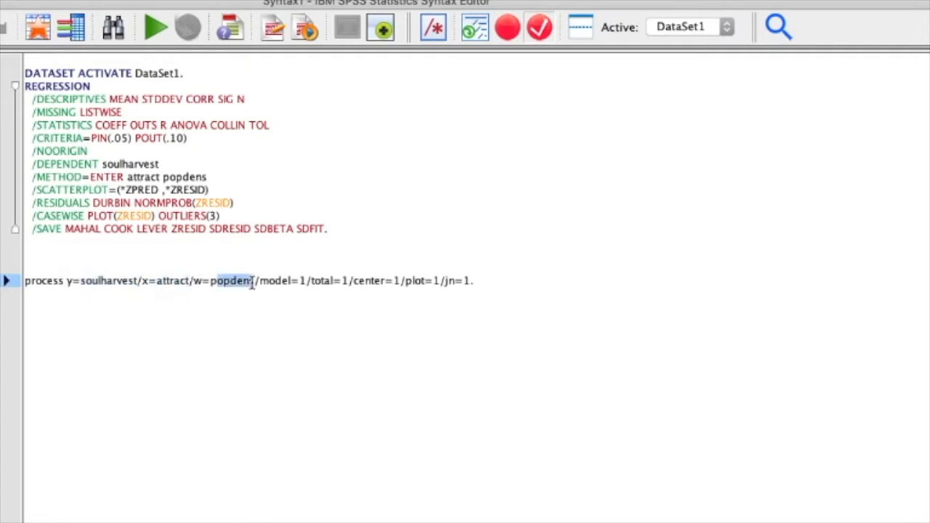
{"action": "left_click", "coordinate": [249, 321]}
Switch to the Word lab document to view the moderation diagram, and compare it with the model number in the SPSS process command
{"action": "key", "text": "super+Tab"}
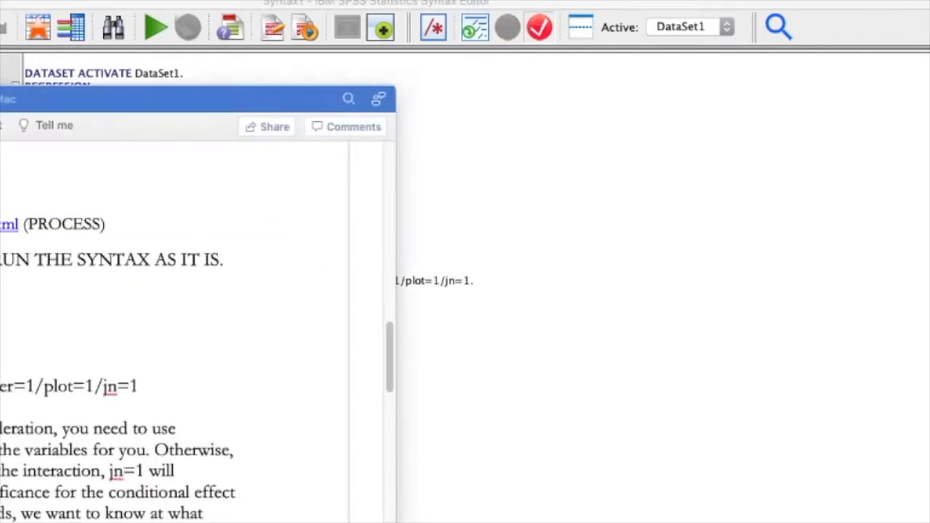
{"action": "scroll", "coordinate": [196, 332], "scroll_direction": "up", "scroll_amount": 10}
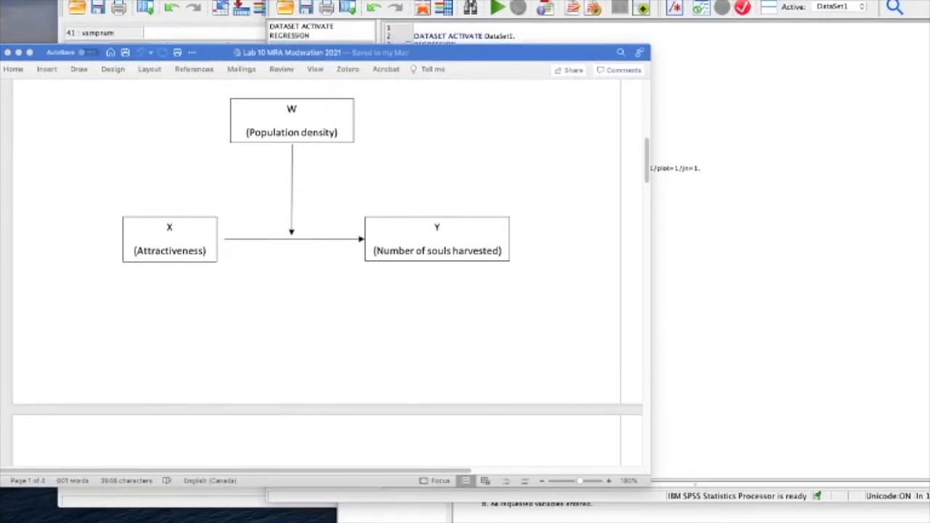
{"action": "left_click", "coordinate": [732, 251]}
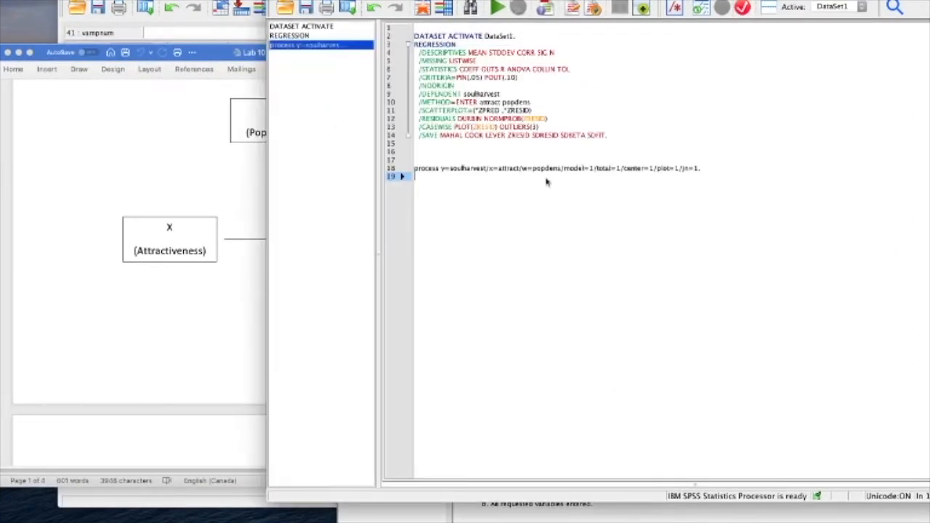
{"action": "left_click", "coordinate": [732, 173]}
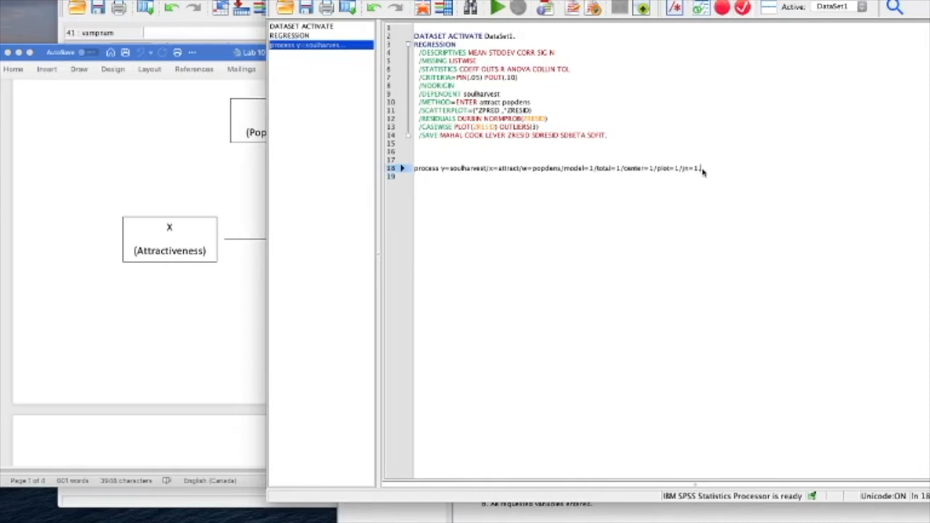
{"action": "left_click_drag", "start_coordinate": [588, 169], "coordinate": [595, 169]}
Review the Step 3 process command template in the Word lab instructions, highlighting its model=1 option
{"action": "scroll", "coordinate": [186, 283], "scroll_direction": "down", "scroll_amount": 8}
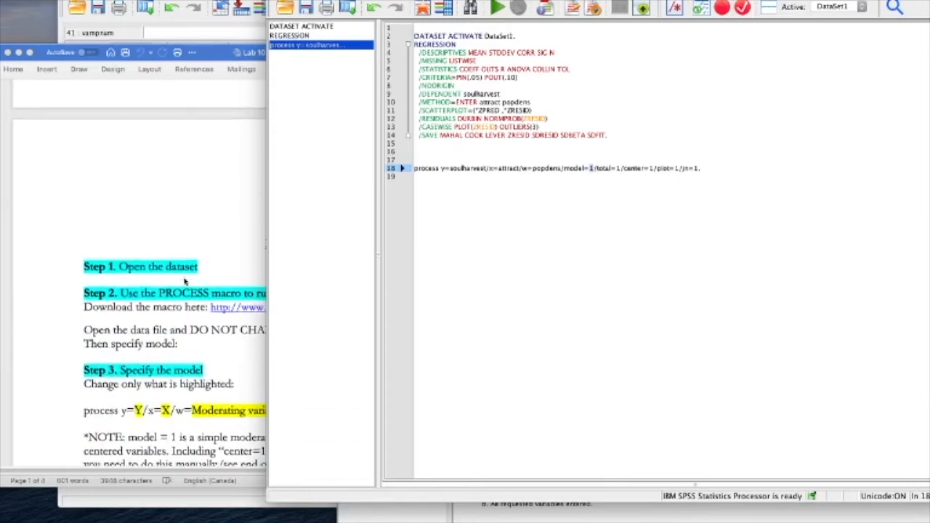
{"action": "scroll", "coordinate": [185, 284], "scroll_direction": "down", "scroll_amount": 3}
{"action": "left_click", "coordinate": [214, 307]}
{"action": "left_click_drag", "start_coordinate": [331, 352], "coordinate": [290, 352]}
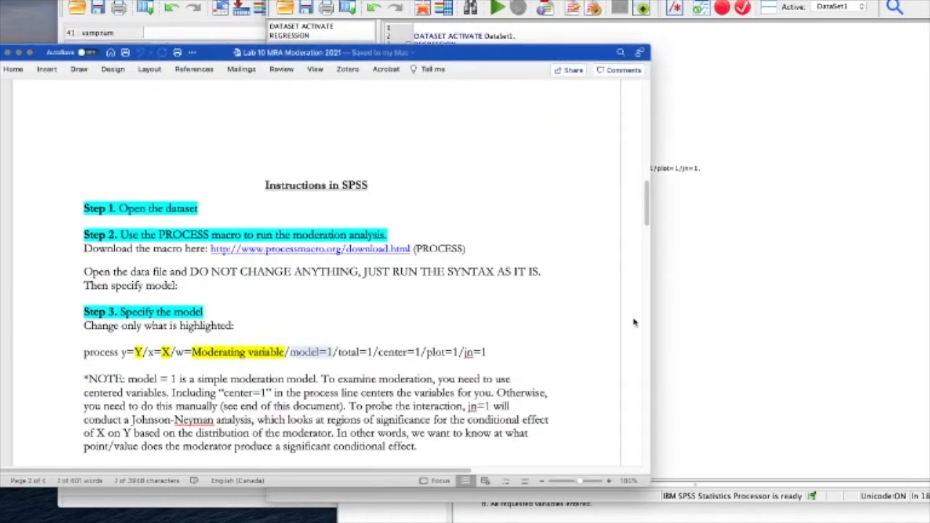
{"action": "scroll", "coordinate": [350, 342], "scroll_direction": "down", "scroll_amount": 2}
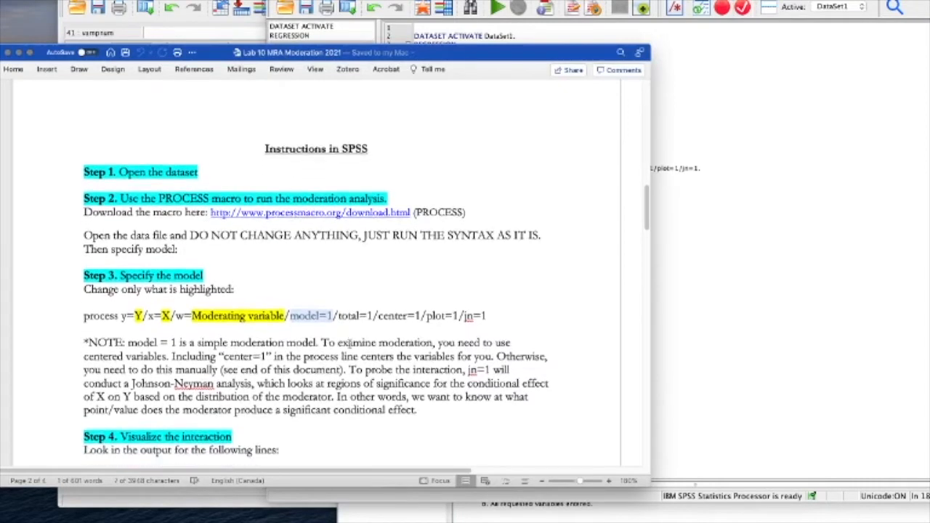
{"action": "scroll", "coordinate": [350, 342], "scroll_direction": "down", "scroll_amount": 1}
{"action": "left_click", "coordinate": [257, 323]}
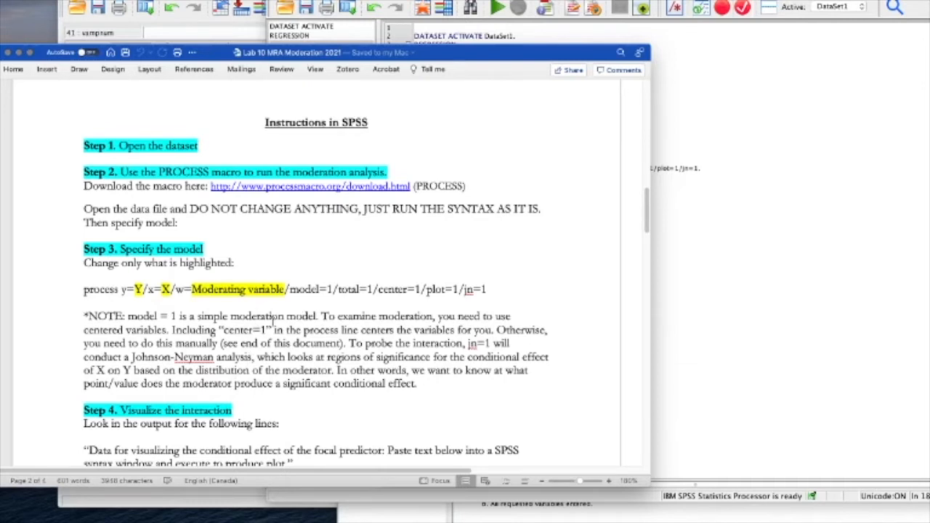
Read the Step 3 note on the center=1 and jn=1 options, highlighting the centering and Johnson-Neyman analysis phrases
{"action": "left_click_drag", "start_coordinate": [172, 330], "coordinate": [275, 330]}
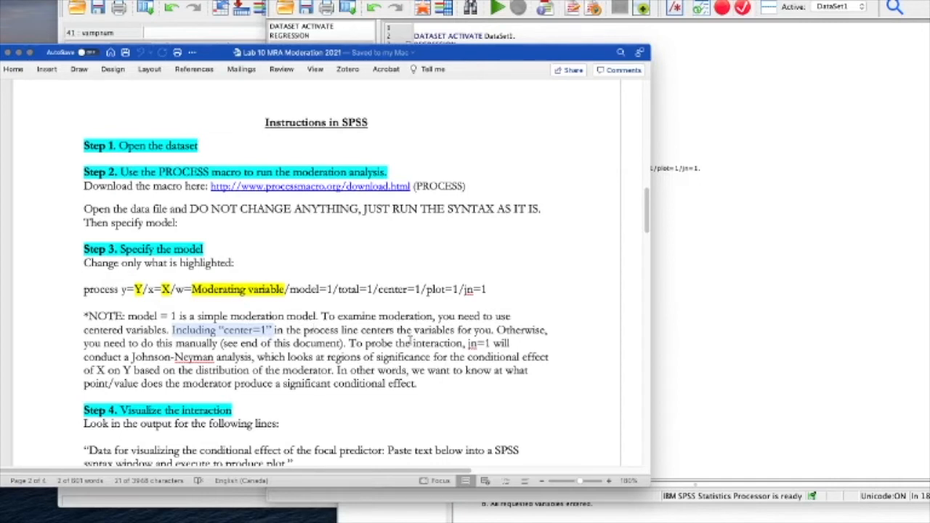
{"action": "left_click", "coordinate": [334, 346]}
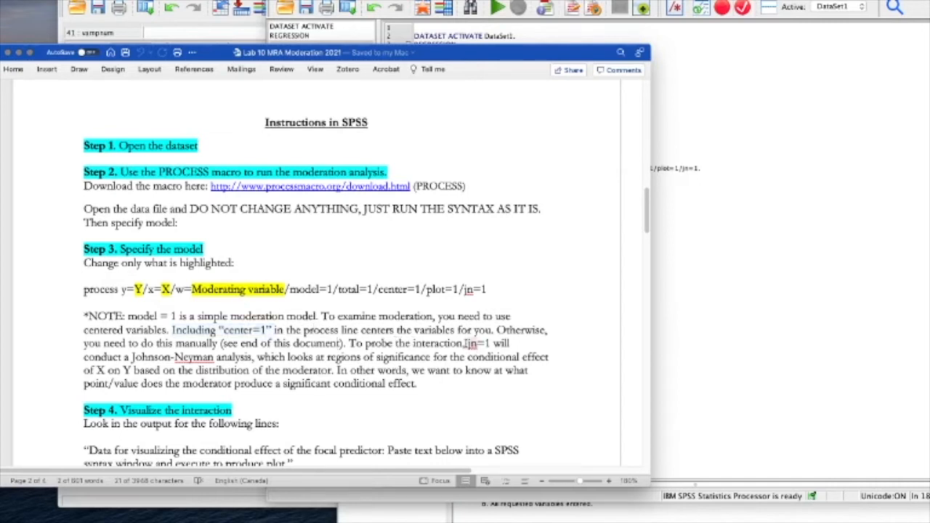
{"action": "left_click_drag", "start_coordinate": [466, 345], "coordinate": [492, 346]}
{"action": "left_click", "coordinate": [150, 356]}
{"action": "left_click_drag", "start_coordinate": [128, 356], "coordinate": [238, 362]}
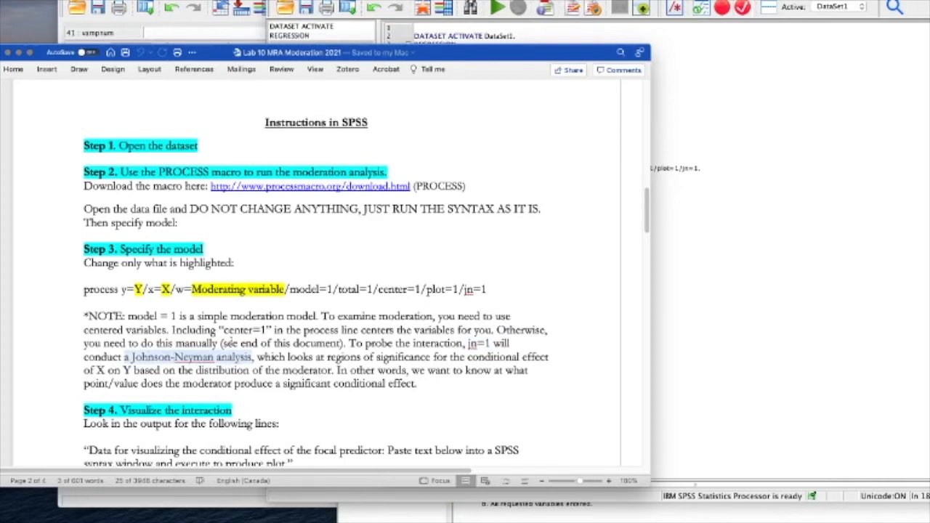
{"action": "right_click", "coordinate": [305, 385]}
{"action": "left_click", "coordinate": [256, 375]}
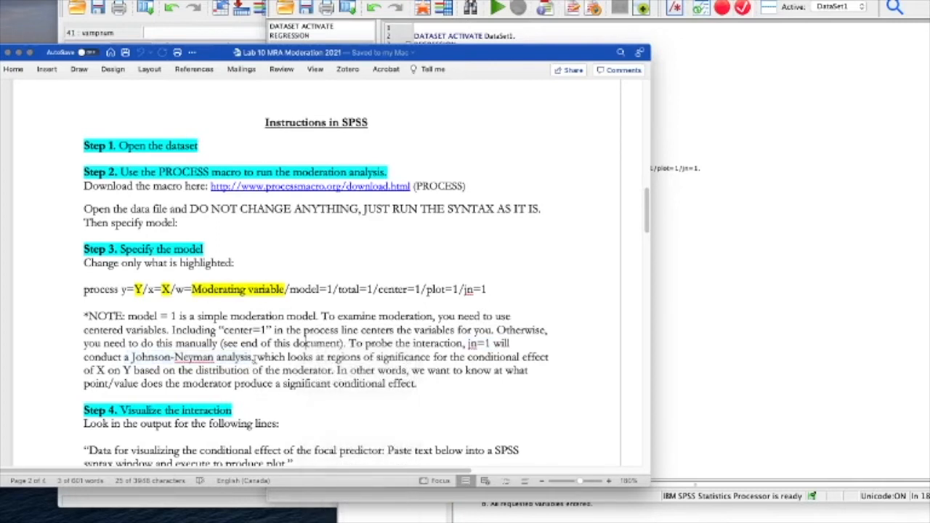
Run only the process command line from the SPSS syntax editor
{"action": "left_click", "coordinate": [738, 351]}
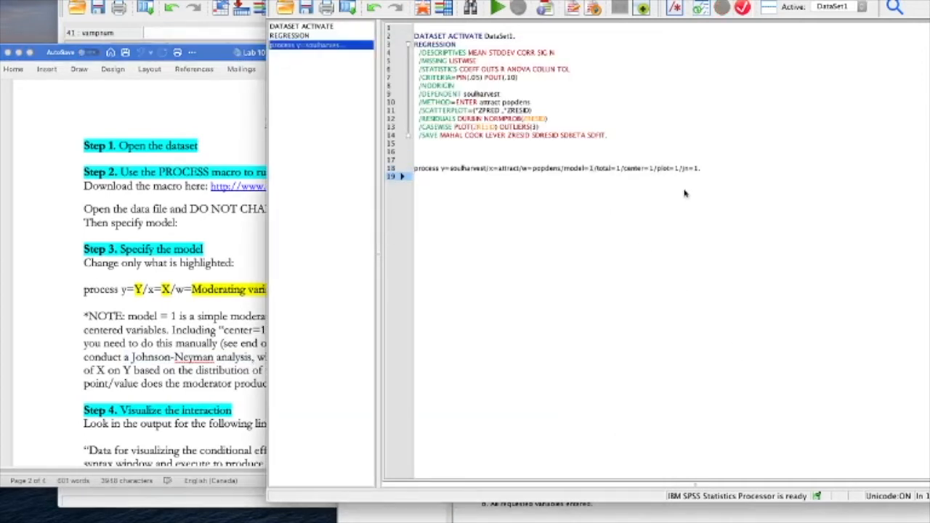
{"action": "left_click_drag", "start_coordinate": [701, 169], "coordinate": [413, 168]}
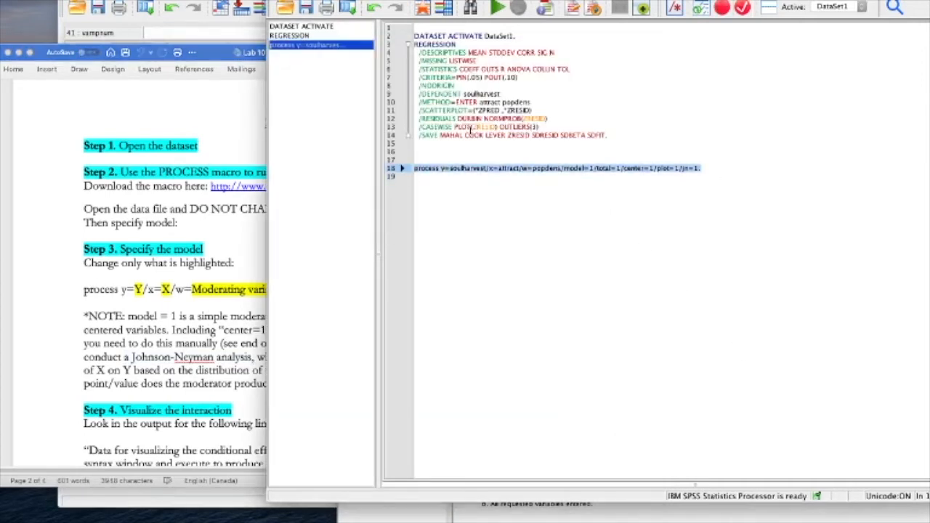
{"action": "left_click", "coordinate": [495, 8]}
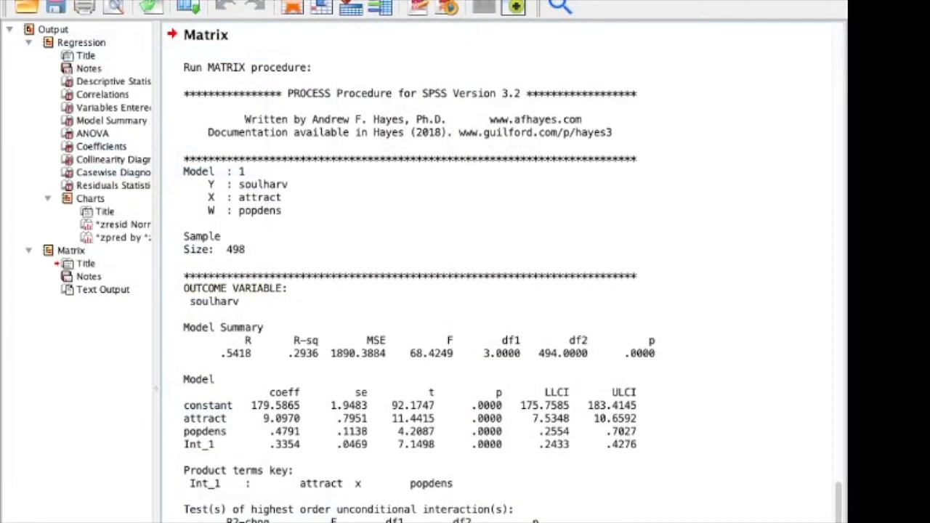
Examine the model summary, coefficients and interaction test in the PROCESS output
{"action": "scroll", "coordinate": [501, 273], "scroll_direction": "down", "scroll_amount": 5}
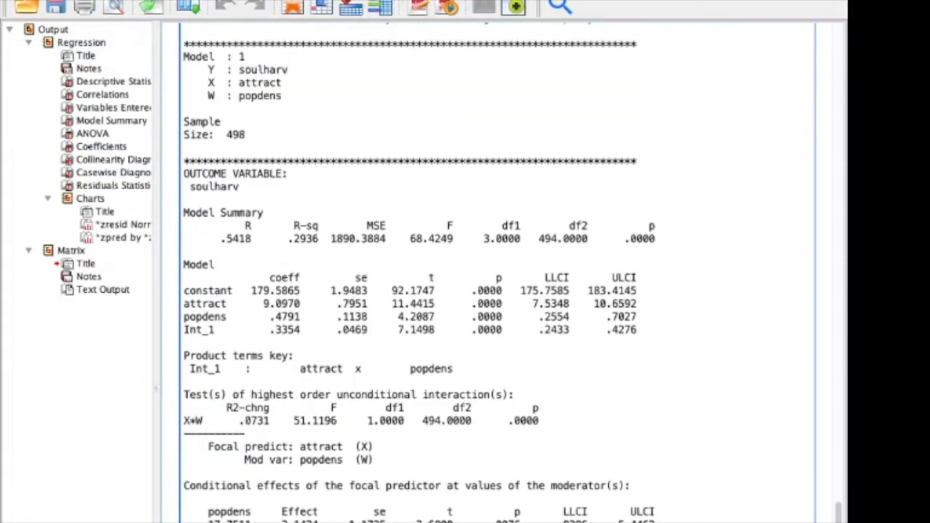
{"action": "scroll", "coordinate": [501, 272], "scroll_direction": "down", "scroll_amount": 2}
{"action": "scroll", "coordinate": [501, 273], "scroll_direction": "up", "scroll_amount": 2}
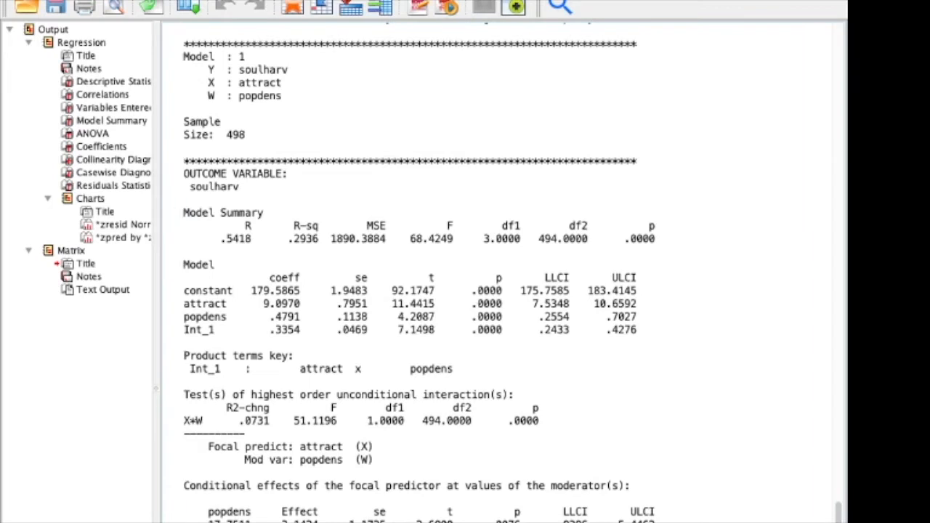
{"action": "scroll", "coordinate": [509, 273], "scroll_direction": "down", "scroll_amount": 4}
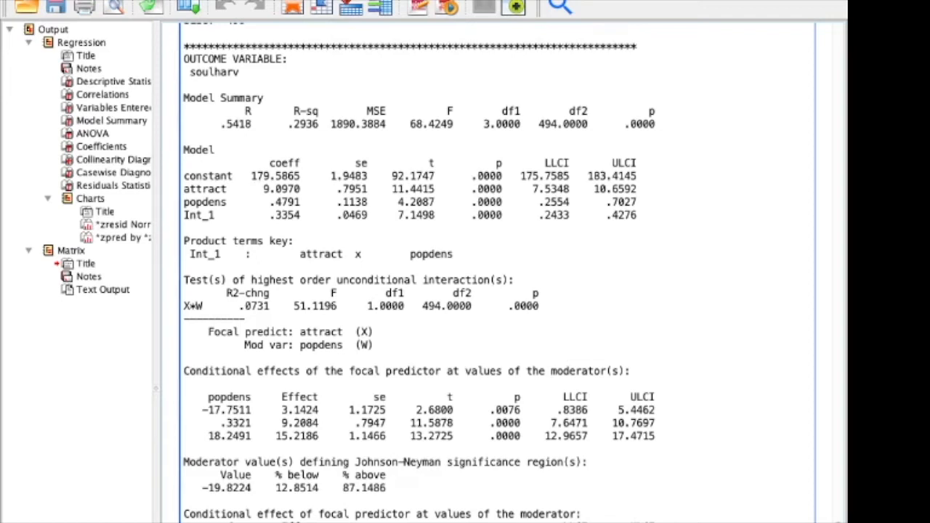
{"action": "scroll", "coordinate": [418, 272], "scroll_direction": "down", "scroll_amount": 4}
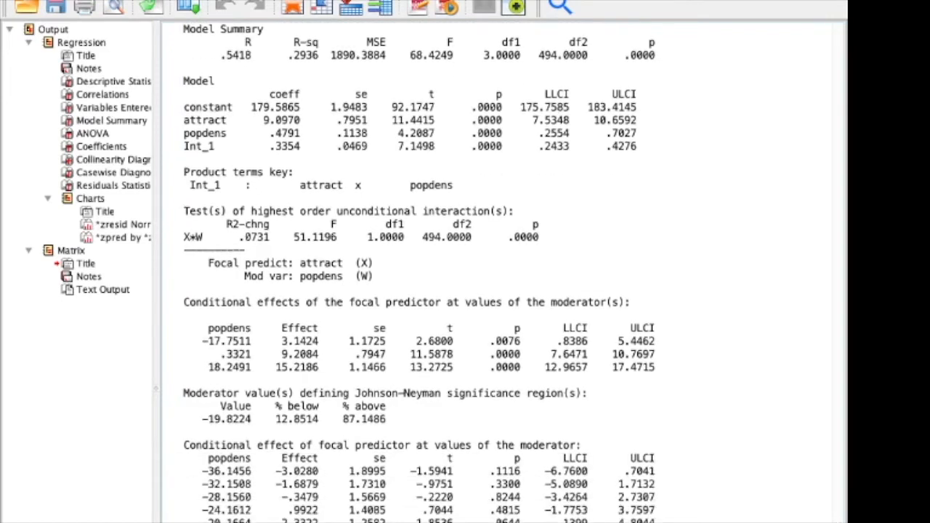
Examine the conditional effects of attract at values of popdens and the Johnson-Neyman significance region
{"action": "scroll", "coordinate": [418, 272], "scroll_direction": "down", "scroll_amount": 3}
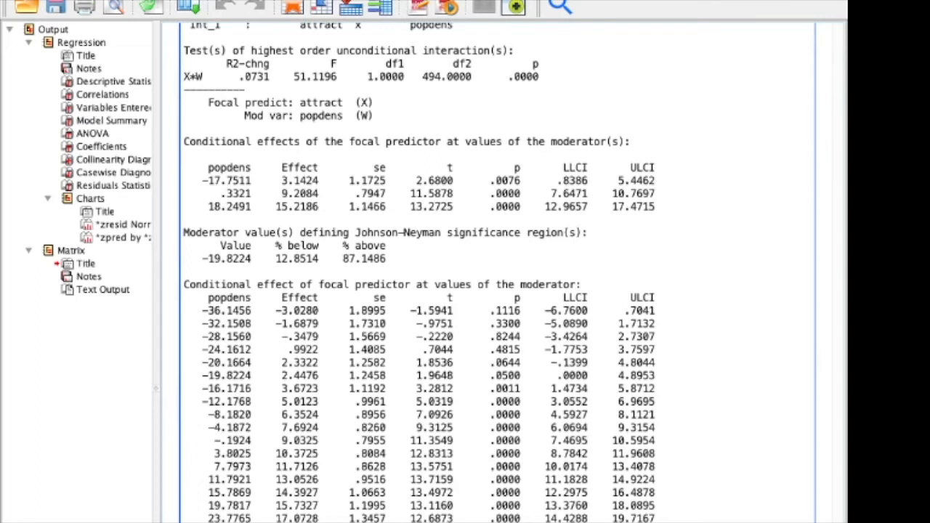
{"action": "scroll", "coordinate": [465, 272], "scroll_direction": "down", "scroll_amount": 5}
{"action": "scroll", "coordinate": [465, 272], "scroll_direction": "down", "scroll_amount": 2}
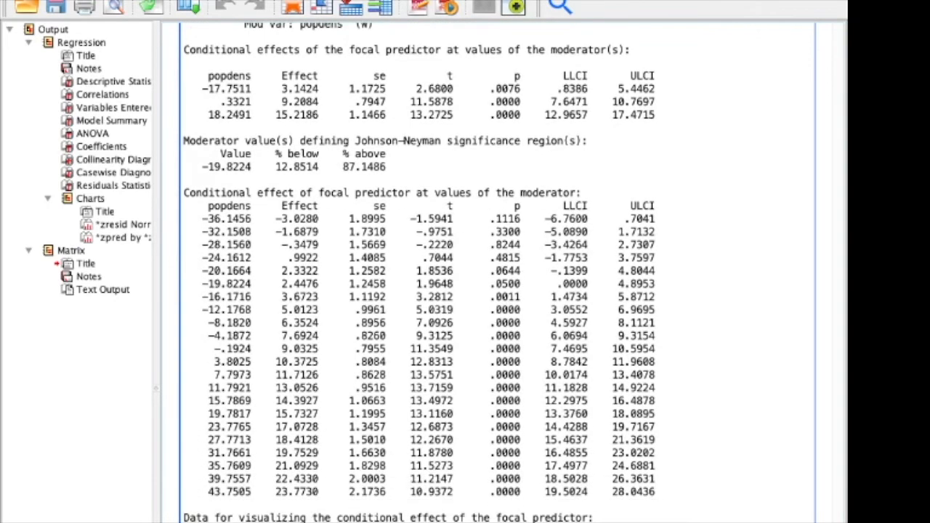
{"action": "scroll", "coordinate": [465, 272], "scroll_direction": "down", "scroll_amount": 3}
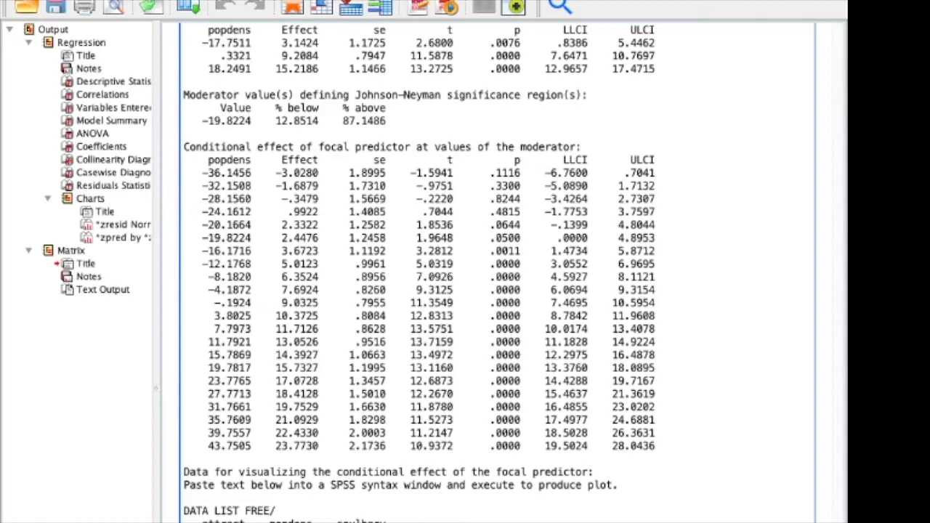
{"action": "scroll", "coordinate": [418, 272], "scroll_direction": "up", "scroll_amount": 3}
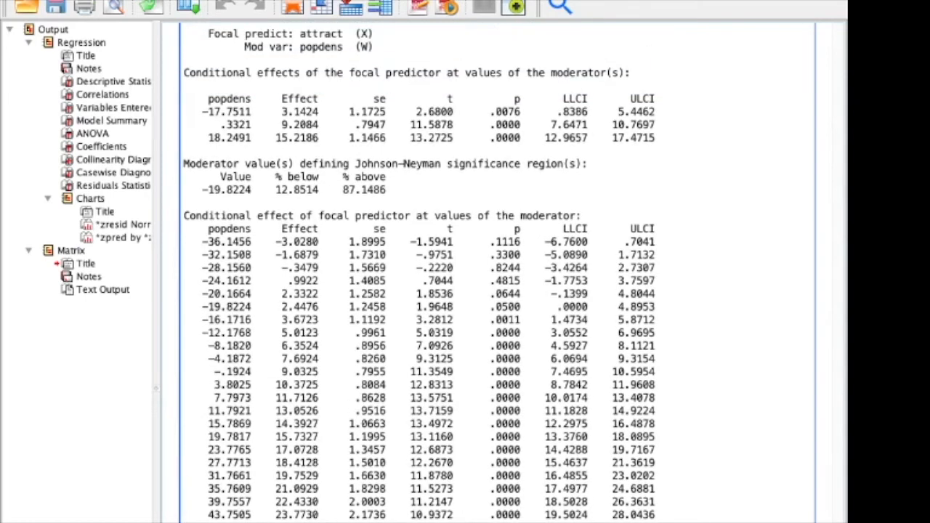
Select the Matrix text output and review it from the model details through the Johnson-Neyman table to the data for visualizing the effect
{"action": "left_click", "coordinate": [464, 272]}
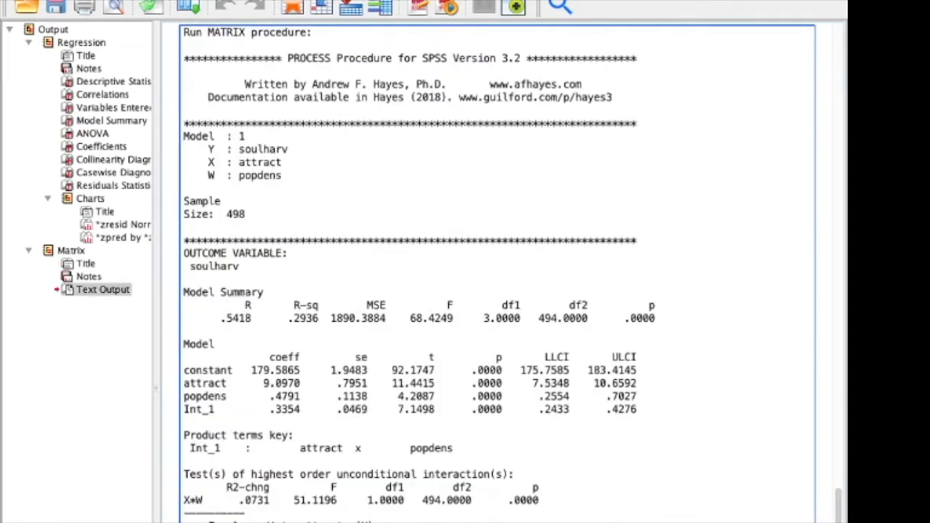
{"action": "scroll", "coordinate": [465, 273], "scroll_direction": "down", "scroll_amount": 15}
{"action": "scroll", "coordinate": [464, 272], "scroll_direction": "up", "scroll_amount": 10}
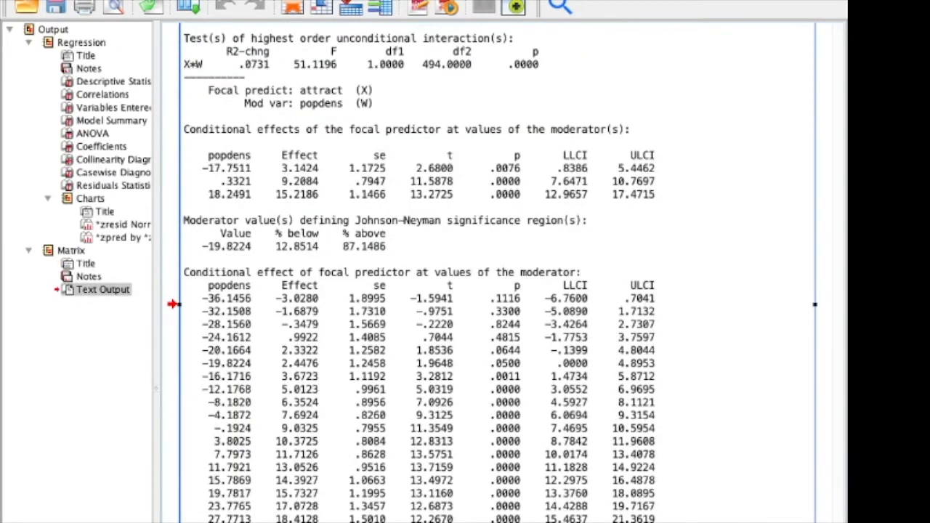
{"action": "scroll", "coordinate": [465, 273], "scroll_direction": "up", "scroll_amount": 18}
{"action": "scroll", "coordinate": [496, 273], "scroll_direction": "down", "scroll_amount": 15}
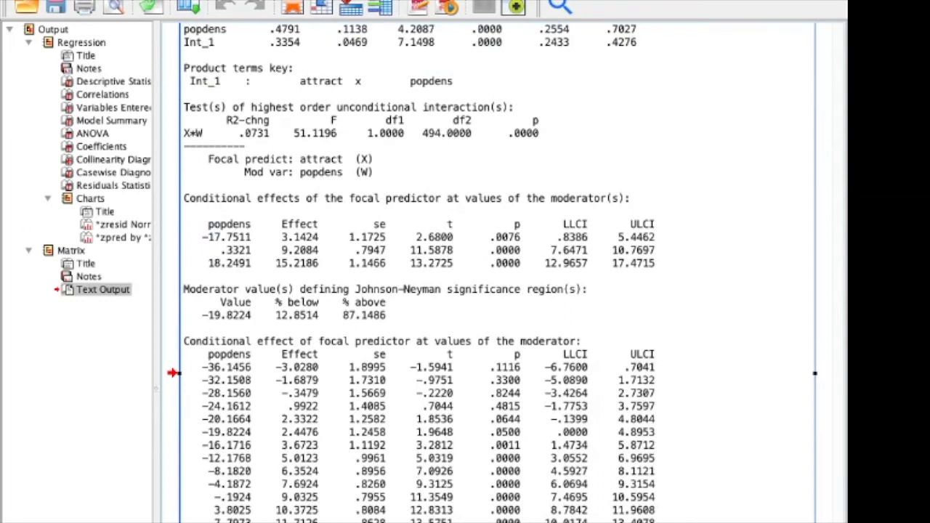
{"action": "scroll", "coordinate": [491, 272], "scroll_direction": "down", "scroll_amount": 5}
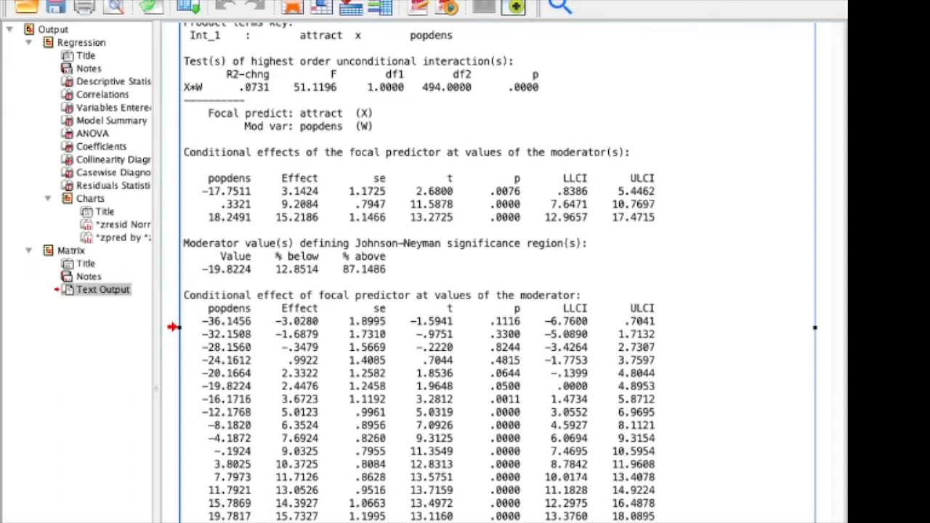
{"action": "scroll", "coordinate": [491, 273], "scroll_direction": "down", "scroll_amount": 1}
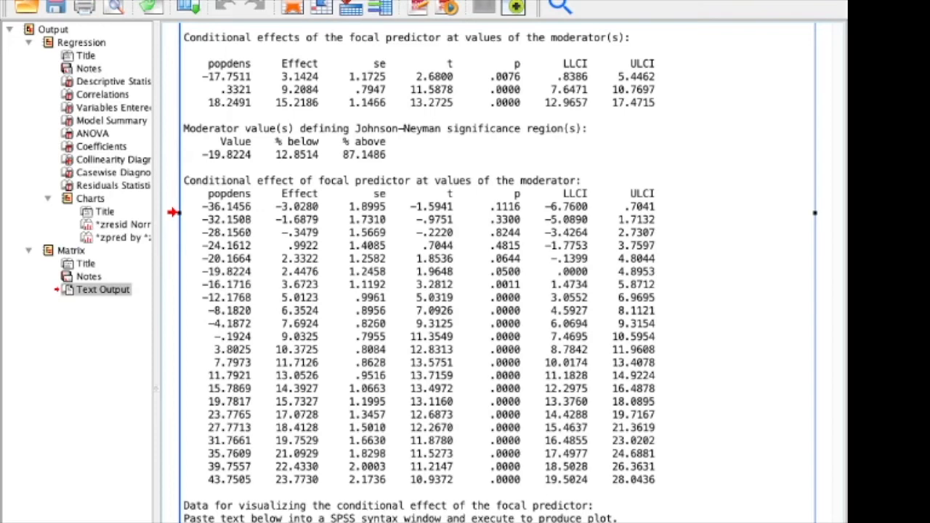
{"action": "scroll", "coordinate": [492, 271], "scroll_direction": "down", "scroll_amount": 5}
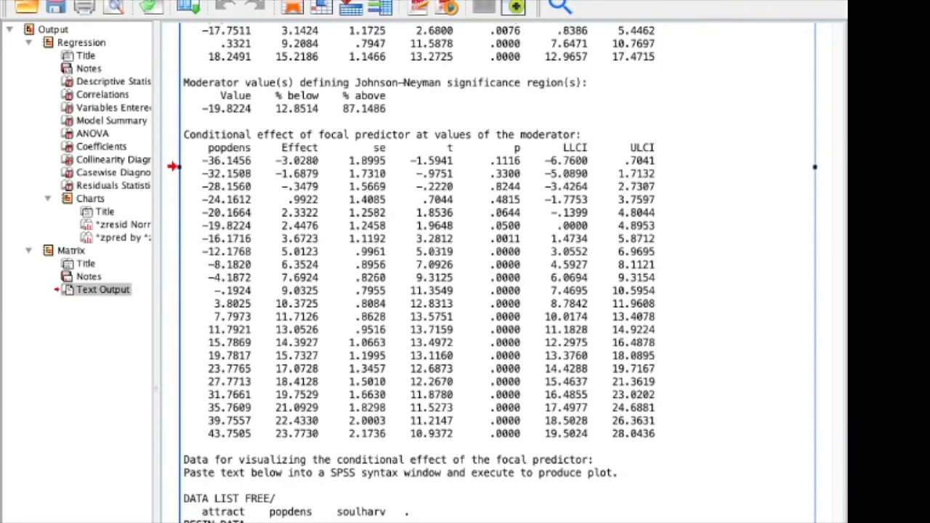
{"action": "scroll", "coordinate": [491, 271], "scroll_direction": "down", "scroll_amount": 1}
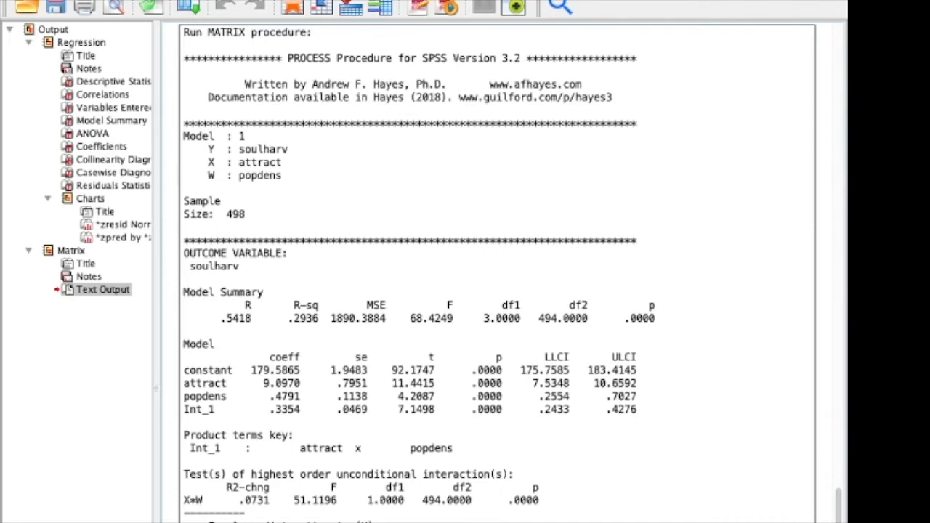
Copy the DATA LIST through GRAPH/SCATTERPLOT block from the PROCESS text output and paste it below the process command in the syntax editor
{"action": "double_click", "coordinate": [497, 273]}
{"action": "scroll", "coordinate": [497, 272], "scroll_direction": "down", "scroll_amount": 10}
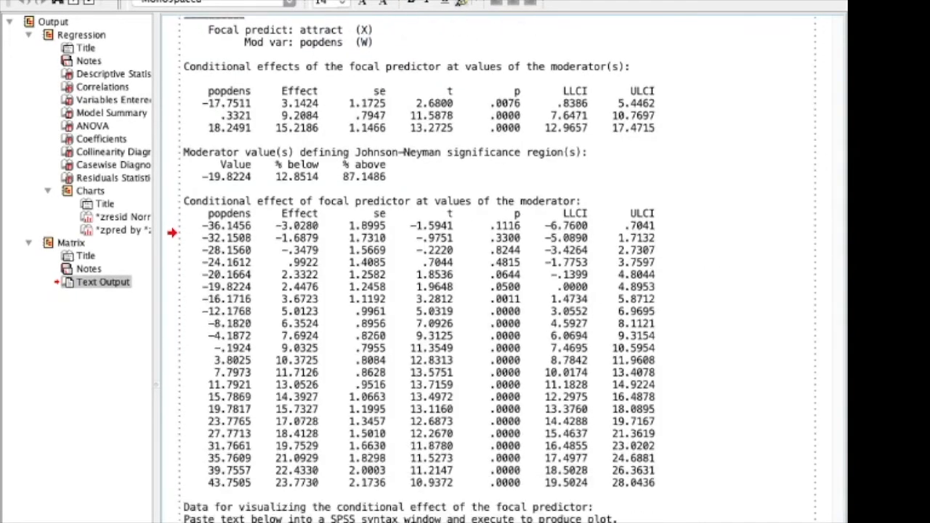
{"action": "left_click_drag", "start_coordinate": [239, 493], "coordinate": [300, 482]}
{"action": "left_click_drag", "start_coordinate": [472, 518], "coordinate": [183, 345]}
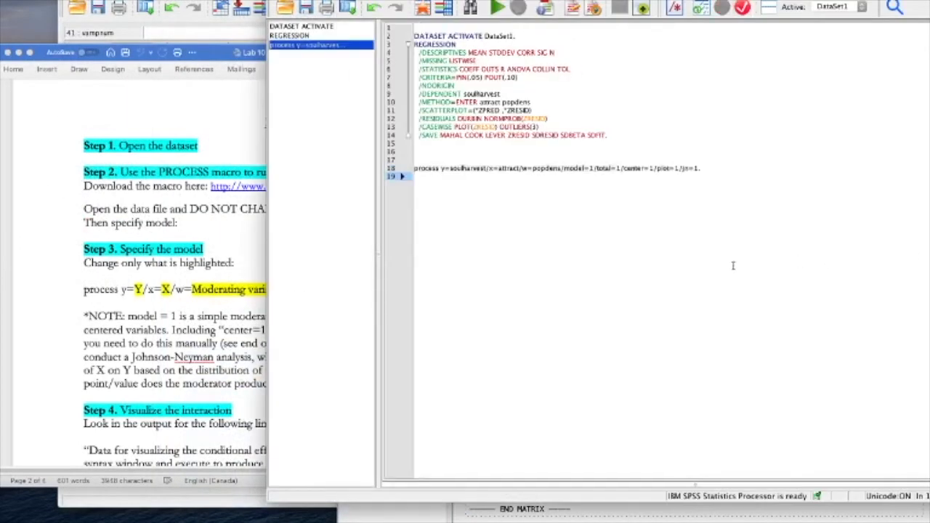
{"action": "key", "text": "Return"}
{"action": "key", "text": "Return"}
{"action": "type", "text": "DATA LIST FREE/ attract popdens soulharv . BEGIN DATA. -2.8293 -17.7511 162.1918 .1707 -17.7511 171.6191 2.3307 -17.7511 178.4068 -2.8293 .3321 151.6921 .1707 .3321 181.3173 2.3307 .3321 201.2074 -2.8293 18.2491 145.2705 .1707 18.2491 190.9263 2.3307 18.2491 223.7985 END DATA. GRAPH/SCATTERPLOT= attract WITH soulharv BY popdens ."}
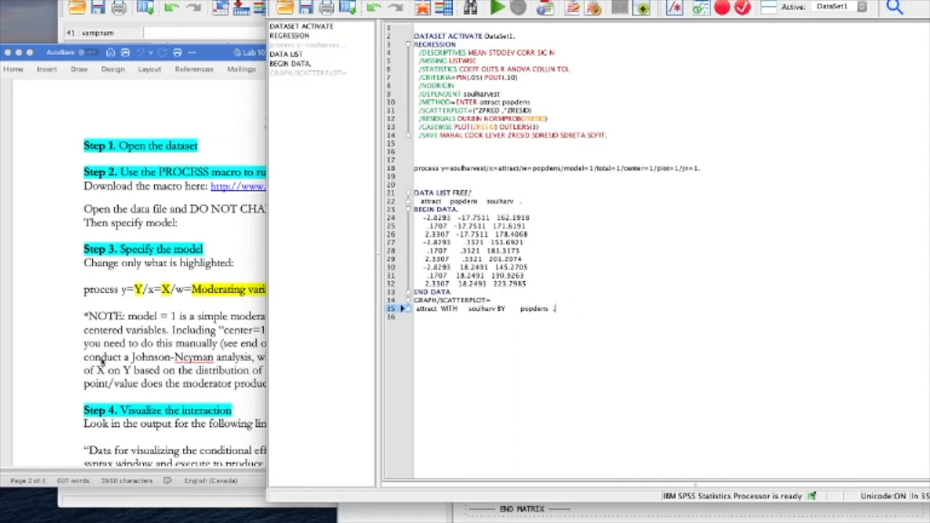
Switch to the Word lab document and review the Step 4 instructions on visualizing the interaction
{"action": "left_click", "coordinate": [259, 294]}
{"action": "scroll", "coordinate": [260, 295], "scroll_direction": "down", "scroll_amount": 5}
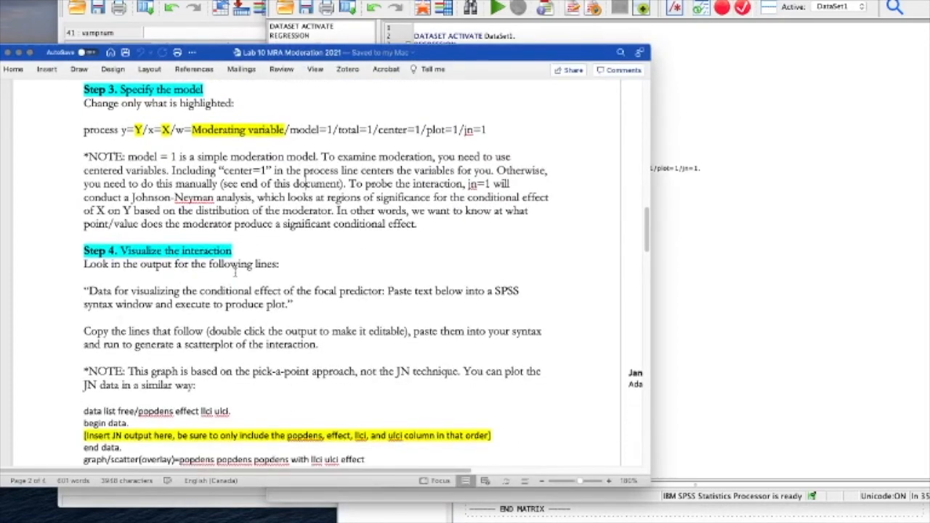
{"action": "left_click_drag", "start_coordinate": [83, 250], "coordinate": [260, 305]}
{"action": "left_click", "coordinate": [351, 330]}
{"action": "left_click_drag", "start_coordinate": [314, 311], "coordinate": [84, 292]}
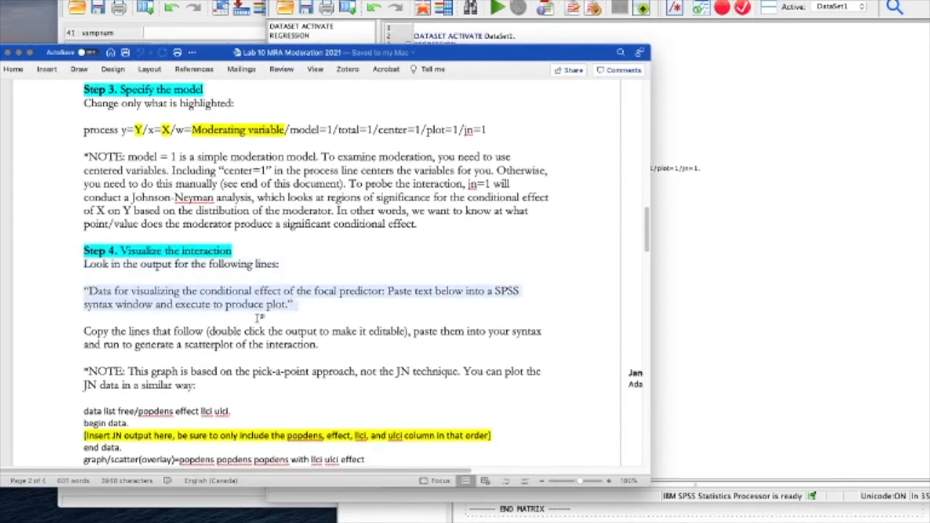
{"action": "scroll", "coordinate": [258, 311], "scroll_direction": "down", "scroll_amount": 1}
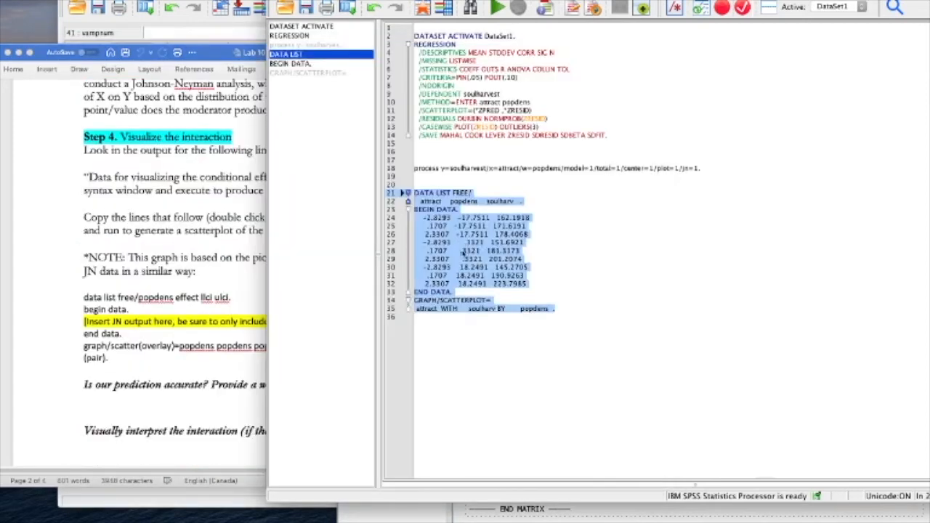
Run the pasted DATA LIST and scatterplot syntax and bring up the soulharv by attract graph in the output
{"action": "left_click", "coordinate": [497, 7]}
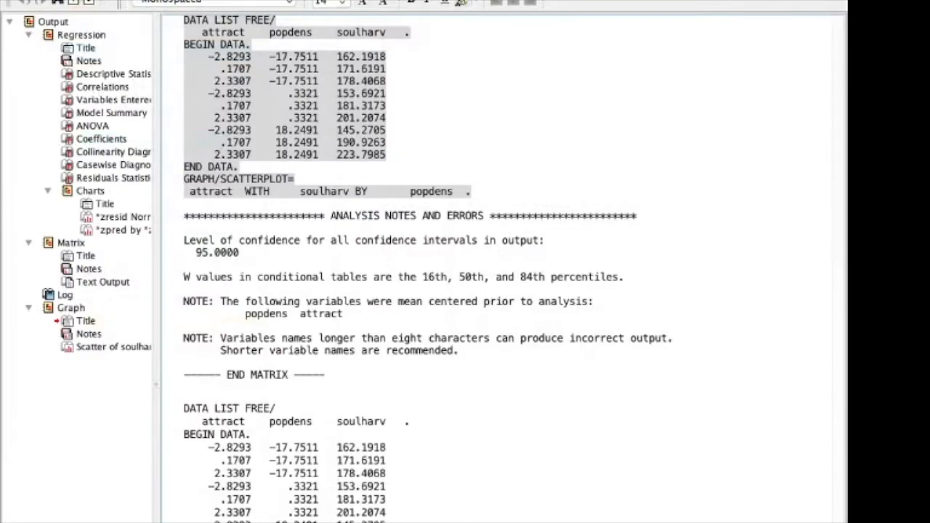
{"action": "left_click", "coordinate": [497, 462]}
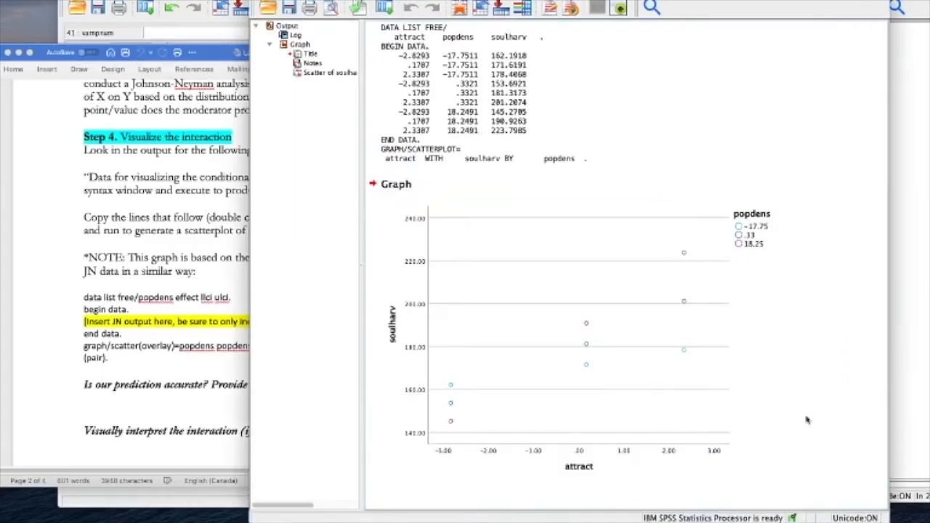
{"action": "left_click", "coordinate": [806, 420]}
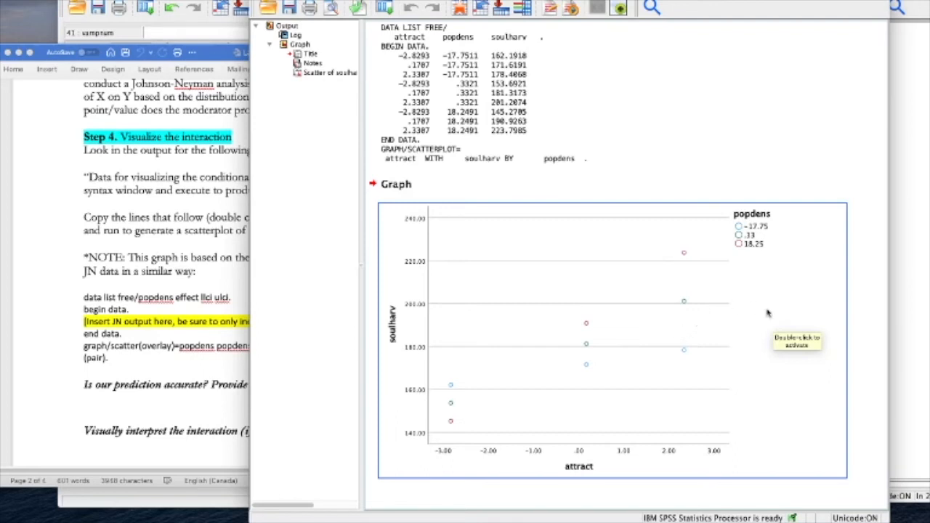
Open the scatterplot for editing and change the element type of its data markers to Fit Line
{"action": "double_click", "coordinate": [810, 371]}
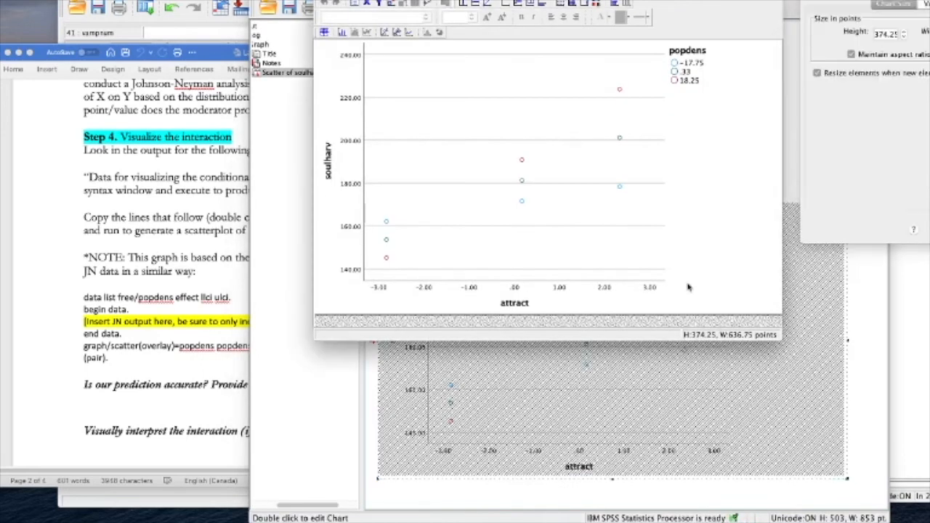
{"action": "left_click", "coordinate": [619, 90]}
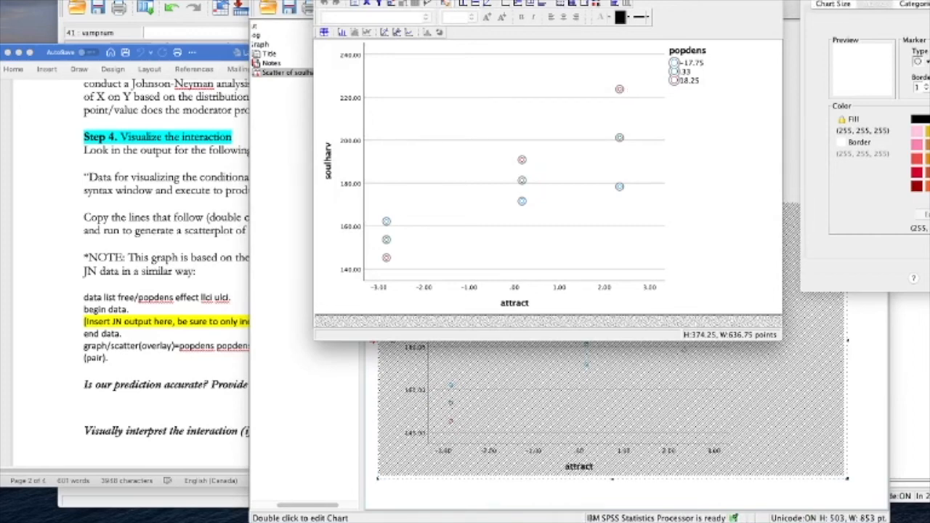
{"action": "left_click", "coordinate": [929, 4]}
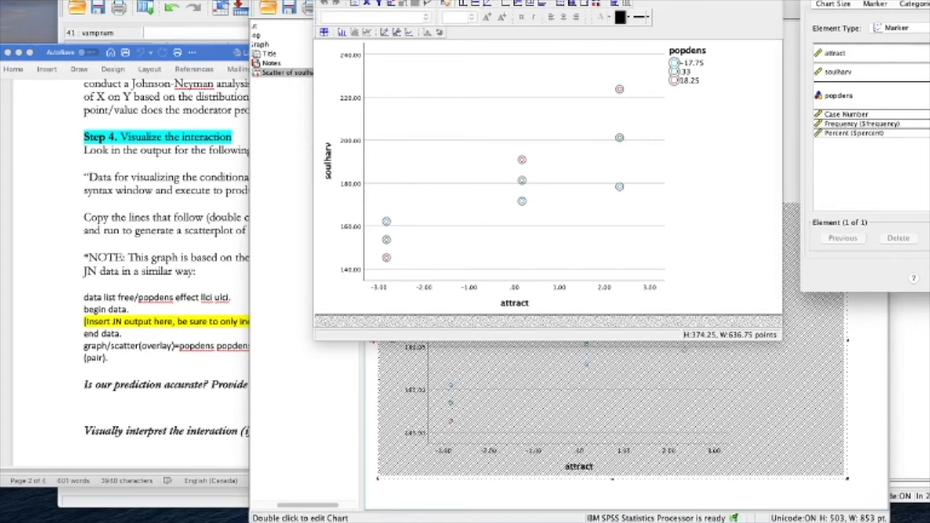
{"action": "left_click", "coordinate": [901, 27]}
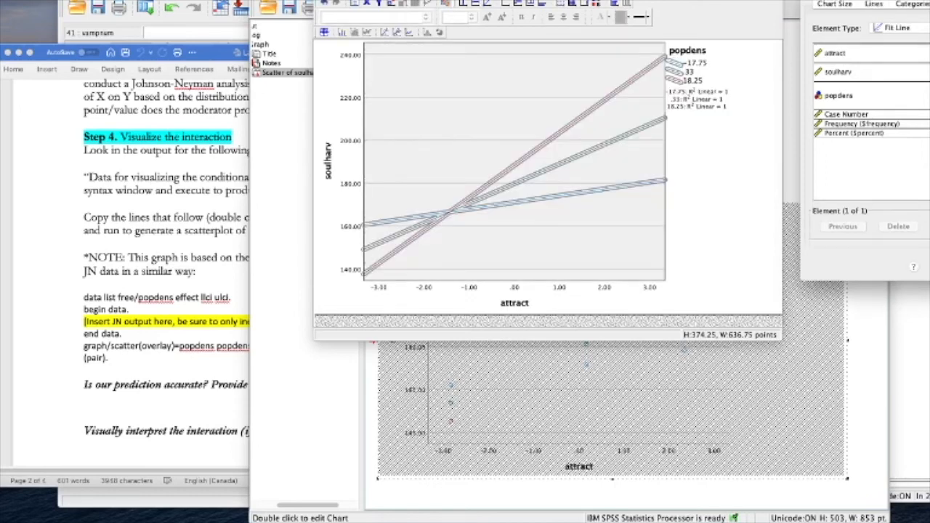
{"action": "left_click", "coordinate": [751, 202]}
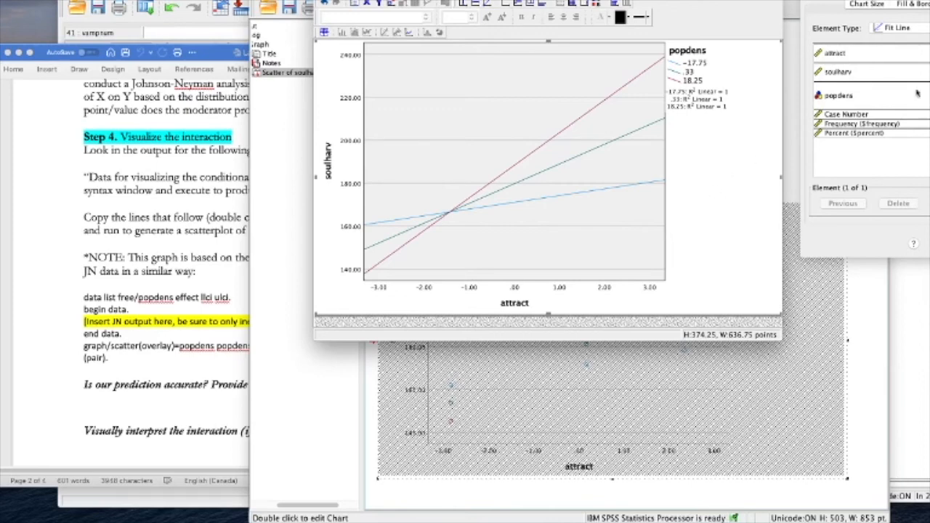
Change the chart's element type to Path, apply it and close the Properties dialog
{"action": "left_click", "coordinate": [900, 29]}
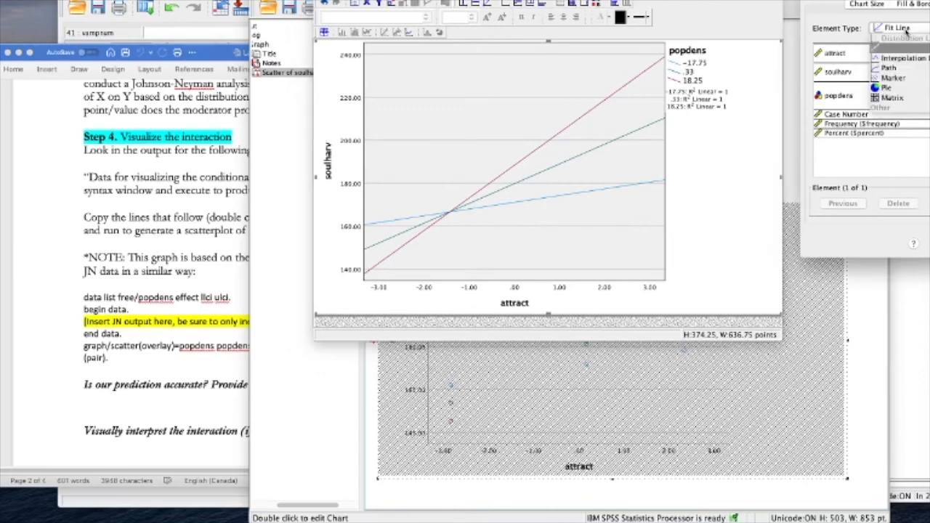
{"action": "left_click_drag", "start_coordinate": [928, 0], "coordinate": [748, 18]}
{"action": "left_click", "coordinate": [729, 53]}
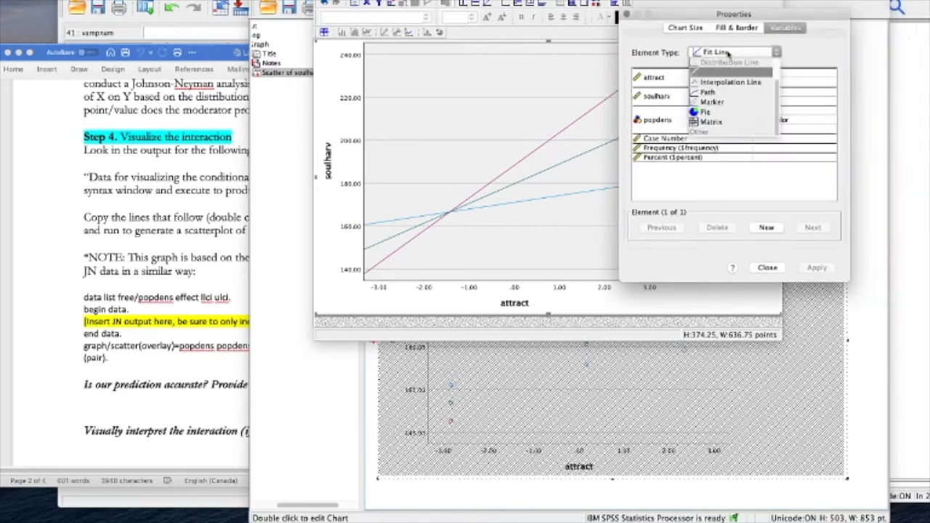
{"action": "left_click", "coordinate": [750, 99]}
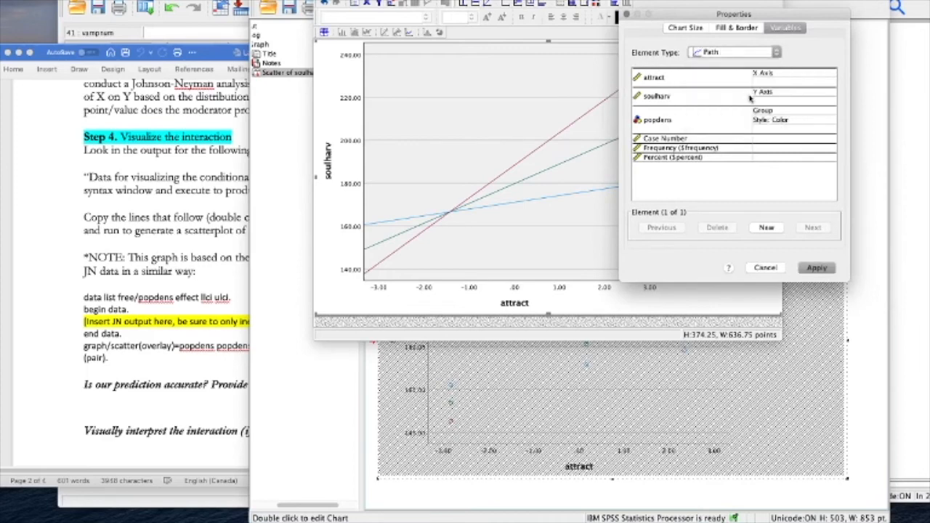
{"action": "left_click", "coordinate": [821, 273]}
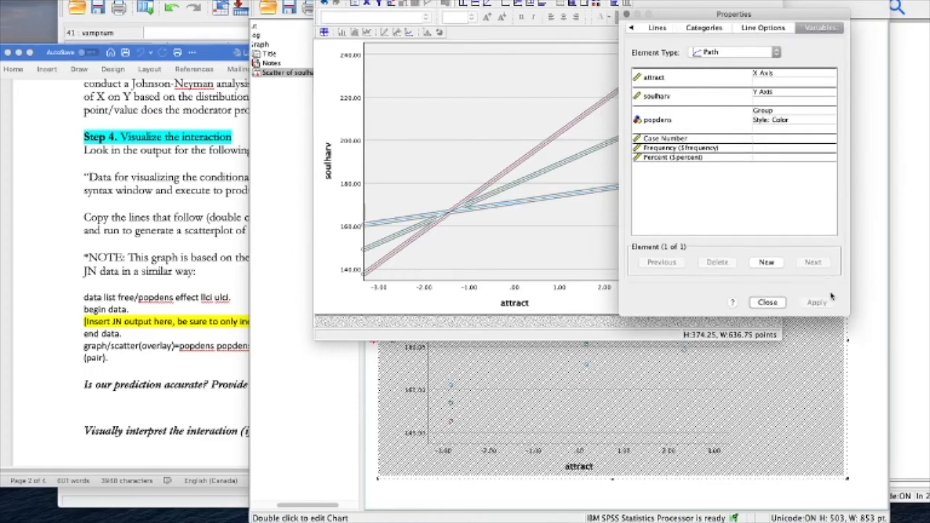
{"action": "left_click", "coordinate": [627, 15]}
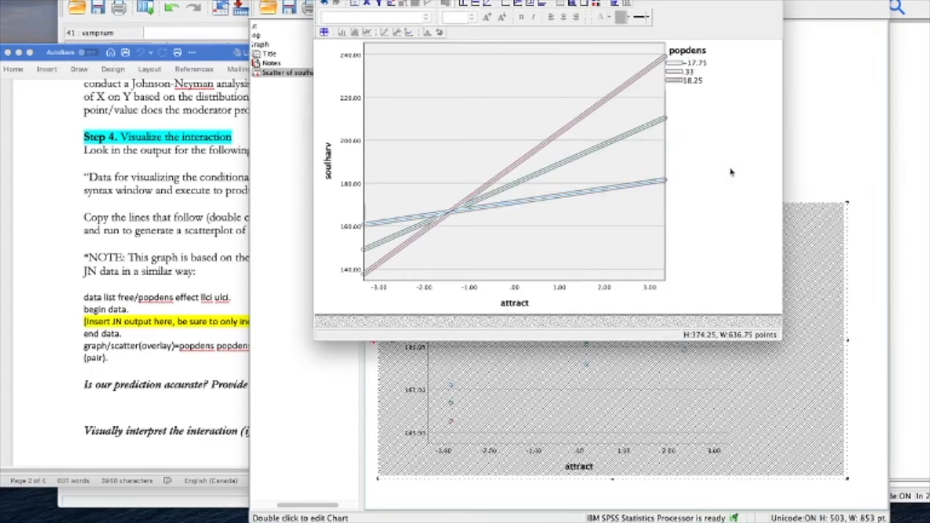
Close the chart editor and inspect the popdens interaction lines of the plot in the output
{"action": "left_click", "coordinate": [550, 87]}
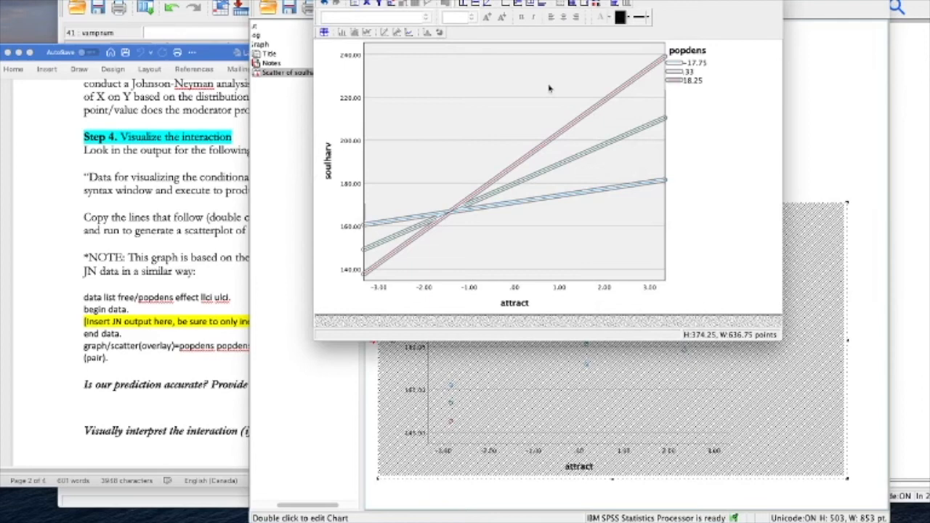
{"action": "left_click", "coordinate": [536, 207]}
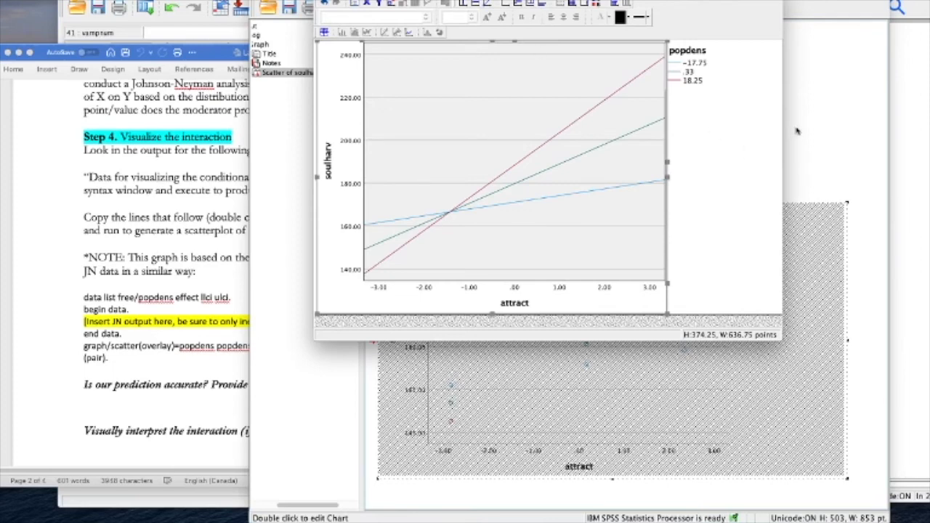
{"action": "key", "text": "super+w"}
{"action": "left_click", "coordinate": [878, 202]}
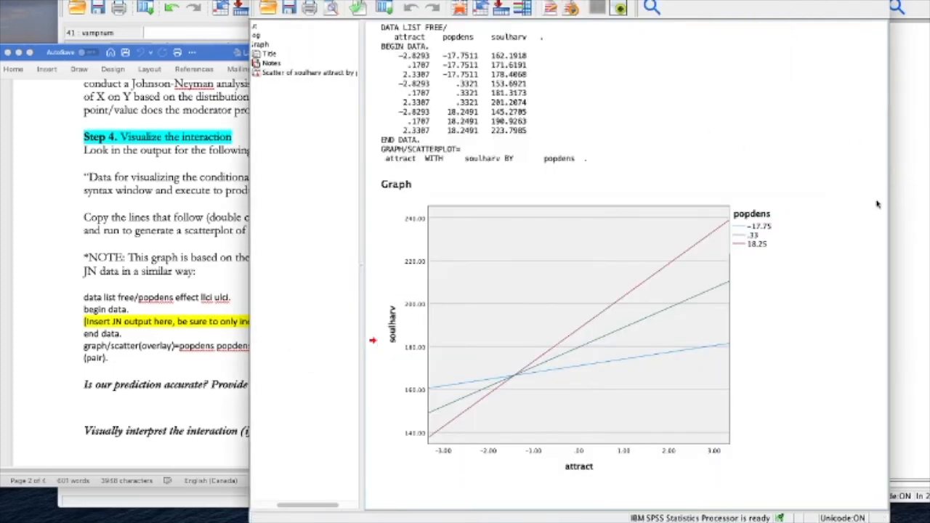
{"action": "left_click", "coordinate": [664, 318]}
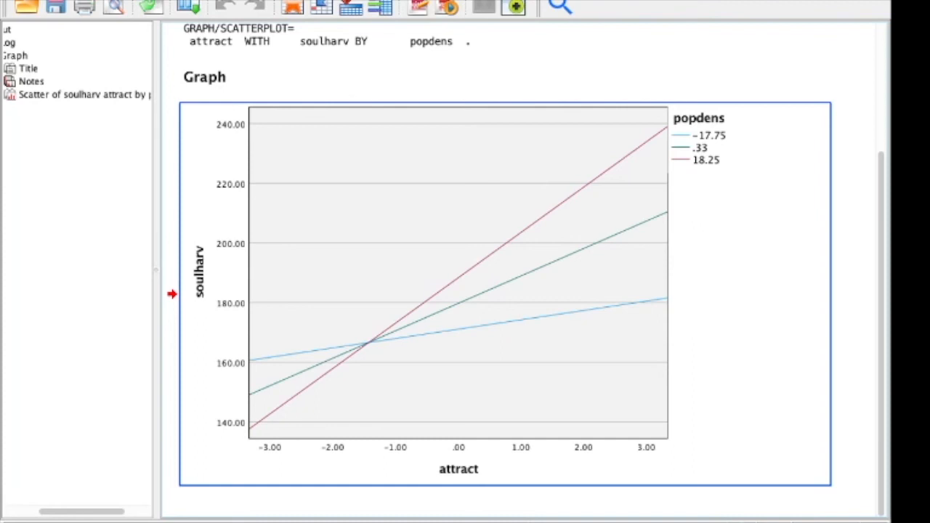
{"action": "key", "text": "Escape"}
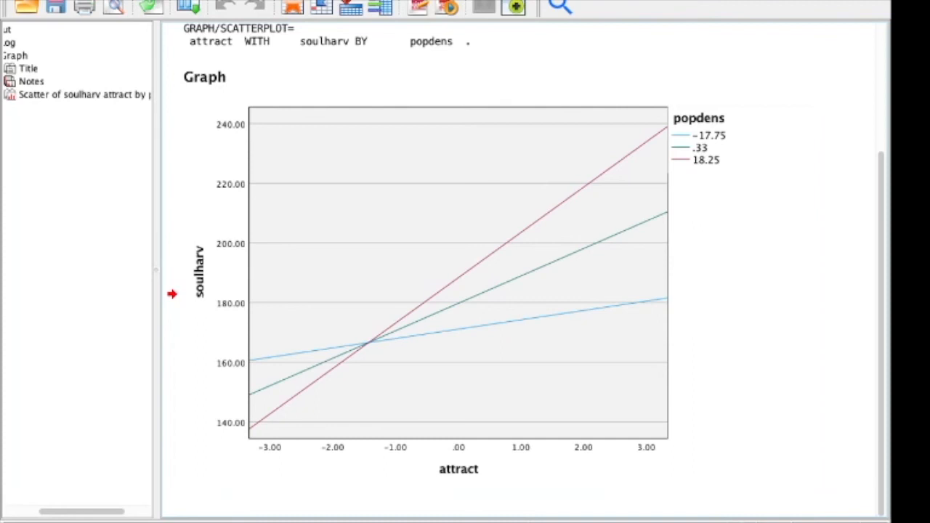
Review the Word document from the Johnson-Neyman plotting syntax and write-up questions through the SAS instructions
{"action": "left_click", "coordinate": [504, 294]}
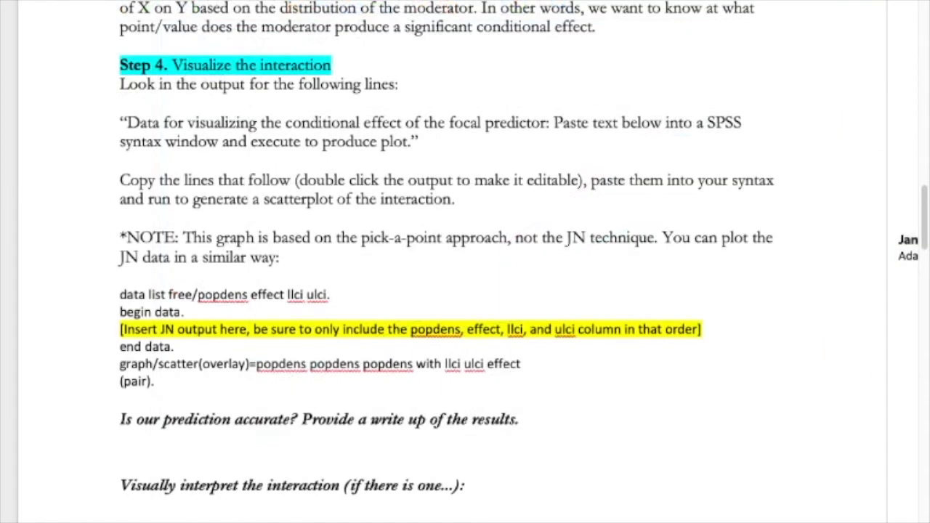
{"action": "scroll", "coordinate": [465, 262], "scroll_direction": "down", "scroll_amount": 2}
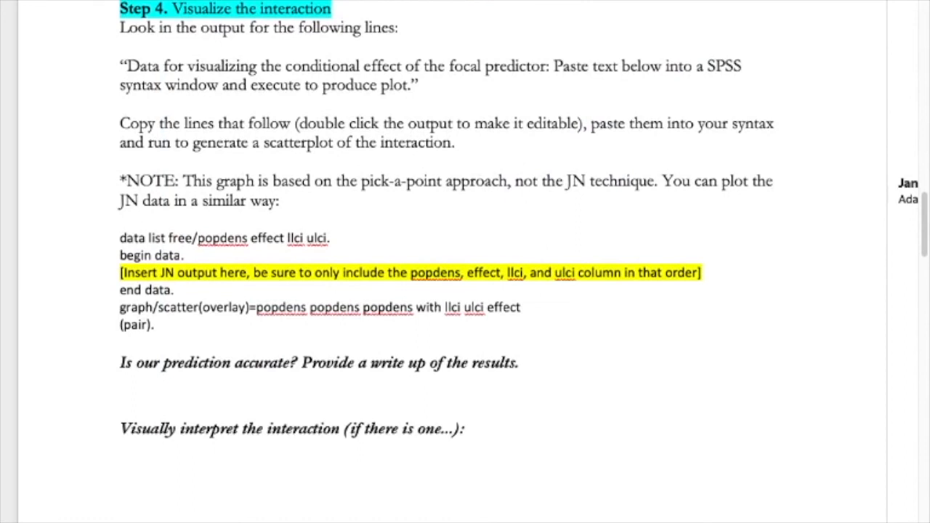
{"action": "scroll", "coordinate": [465, 262], "scroll_direction": "down", "scroll_amount": 1}
{"action": "scroll", "coordinate": [465, 262], "scroll_direction": "down", "scroll_amount": 1}
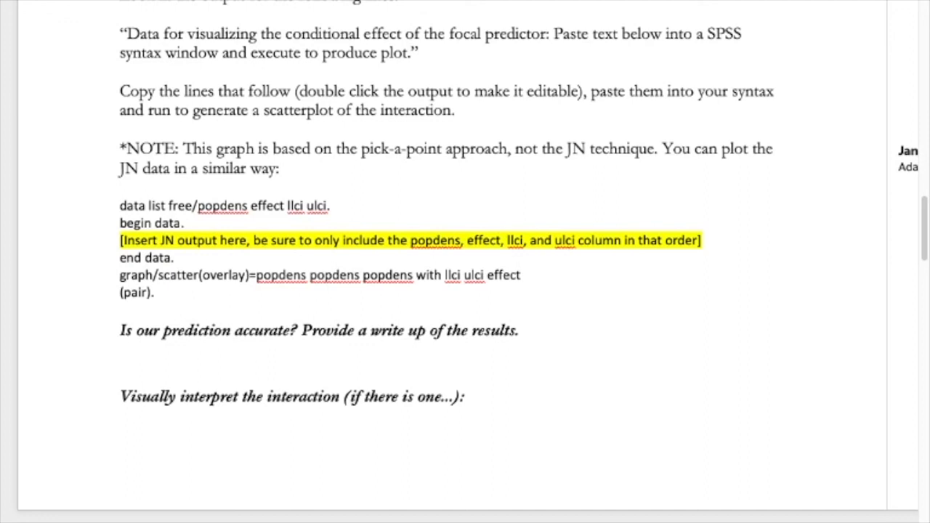
{"action": "scroll", "coordinate": [465, 261], "scroll_direction": "down", "scroll_amount": 10}
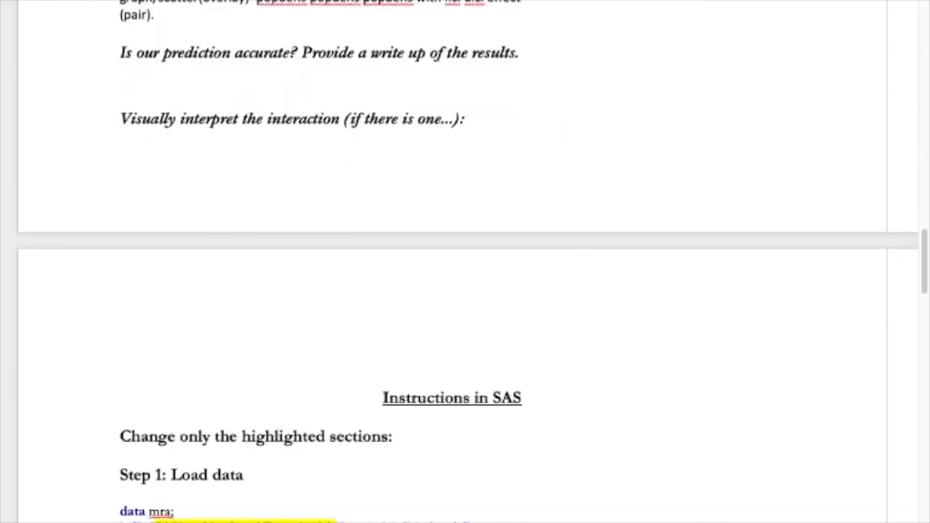
{"action": "scroll", "coordinate": [465, 261], "scroll_direction": "down", "scroll_amount": 2}
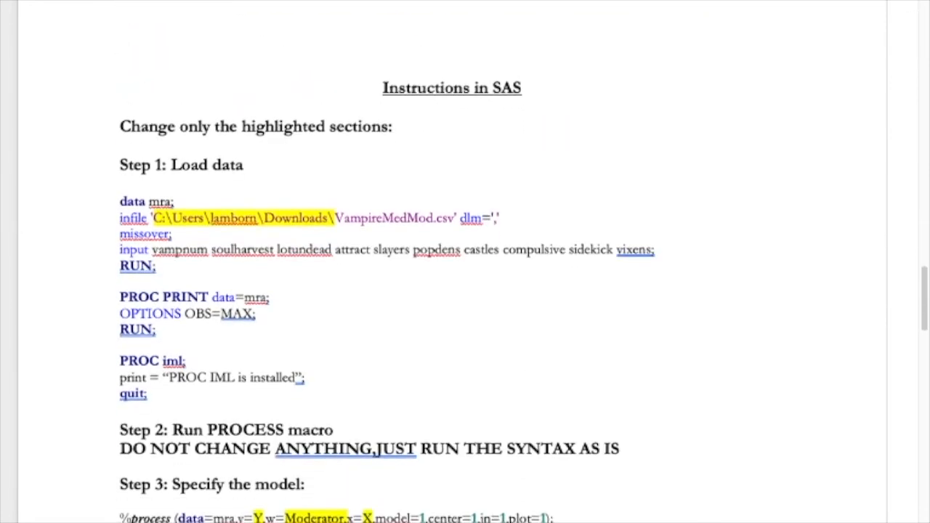
{"action": "scroll", "coordinate": [465, 262], "scroll_direction": "down", "scroll_amount": 1}
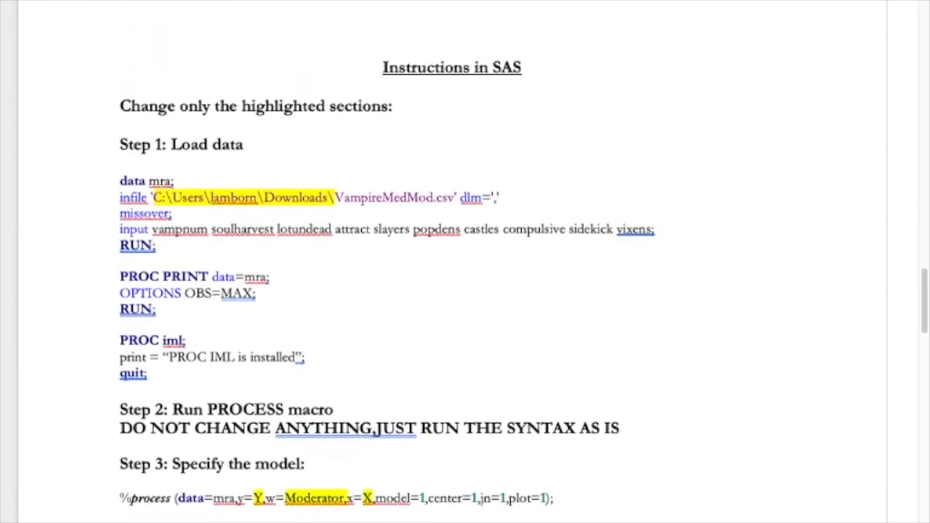